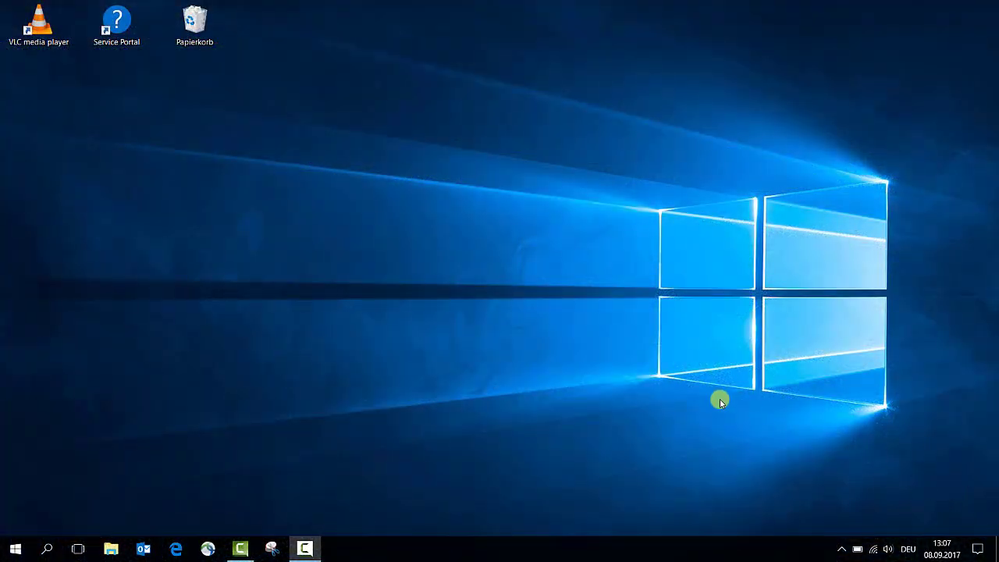
# Minimize Camtasia and launch PowerPoint 2016 from the Start menu's program list
pyautogui.click(240, 551)
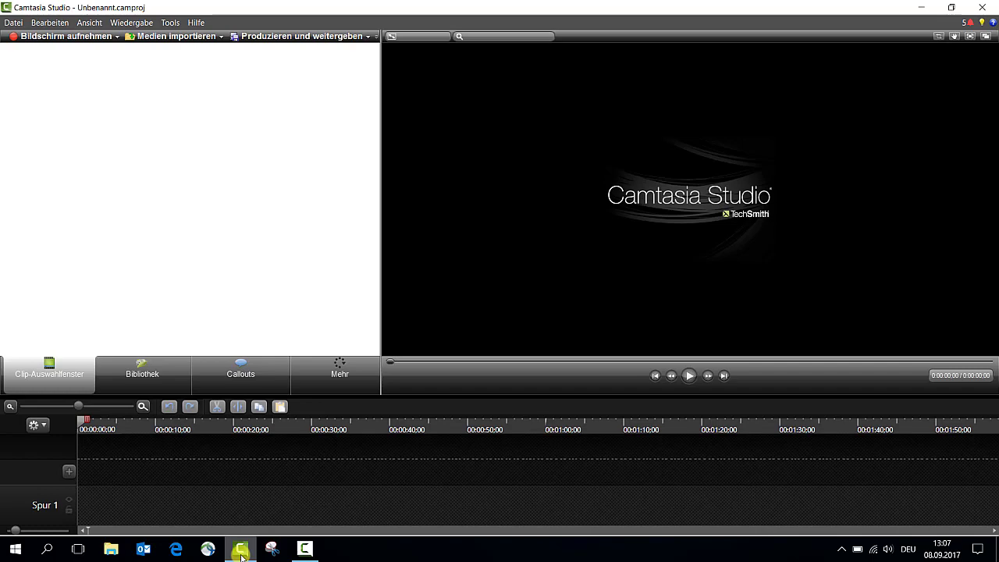
pyautogui.click(242, 550)
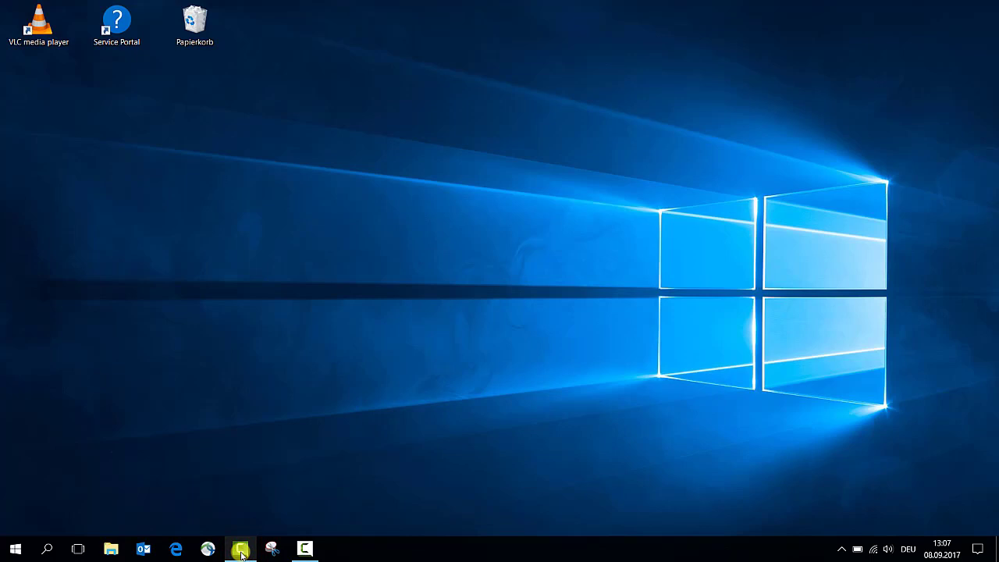
pyautogui.click(17, 551)
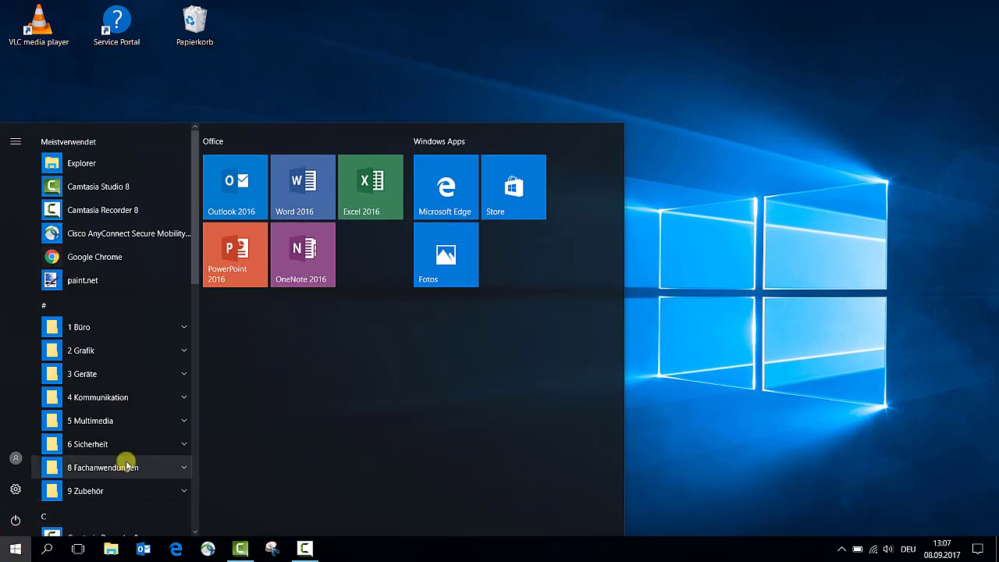
pyautogui.click(224, 272)
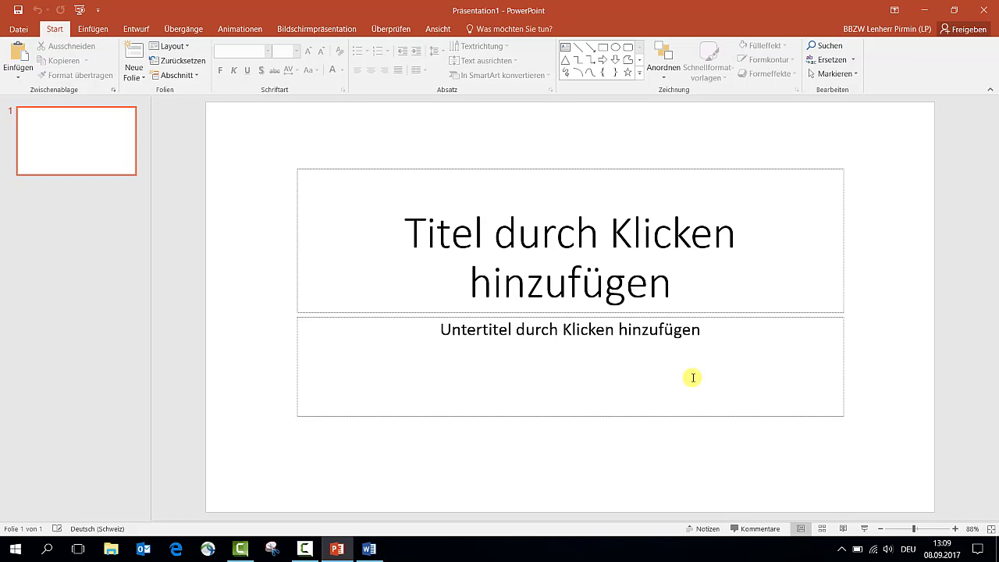
# Start a PowerPoint screen recording (Einfügen > Bildschirmaufzeichnung) covering the whole screen
pyautogui.click(95, 32)
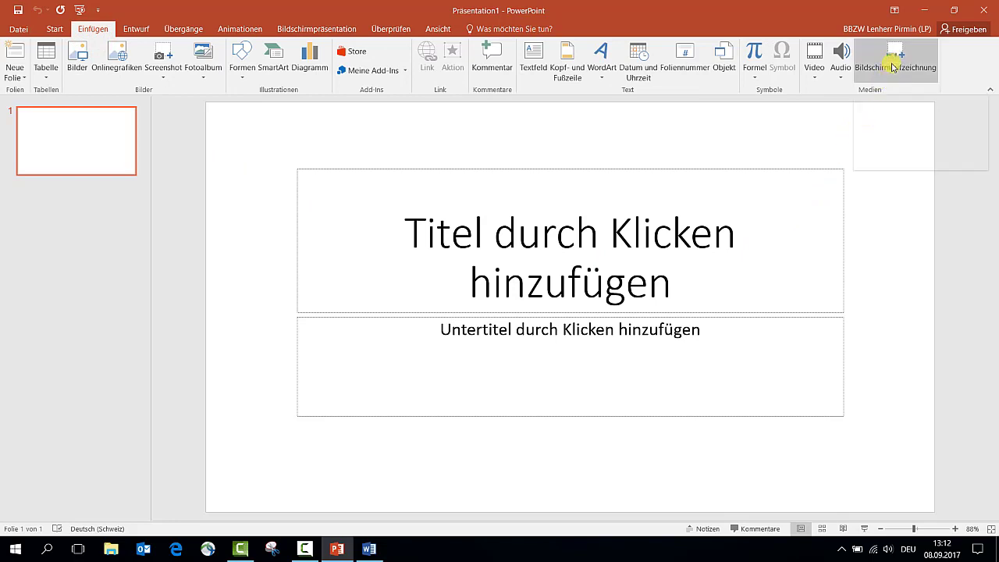
pyautogui.click(894, 65)
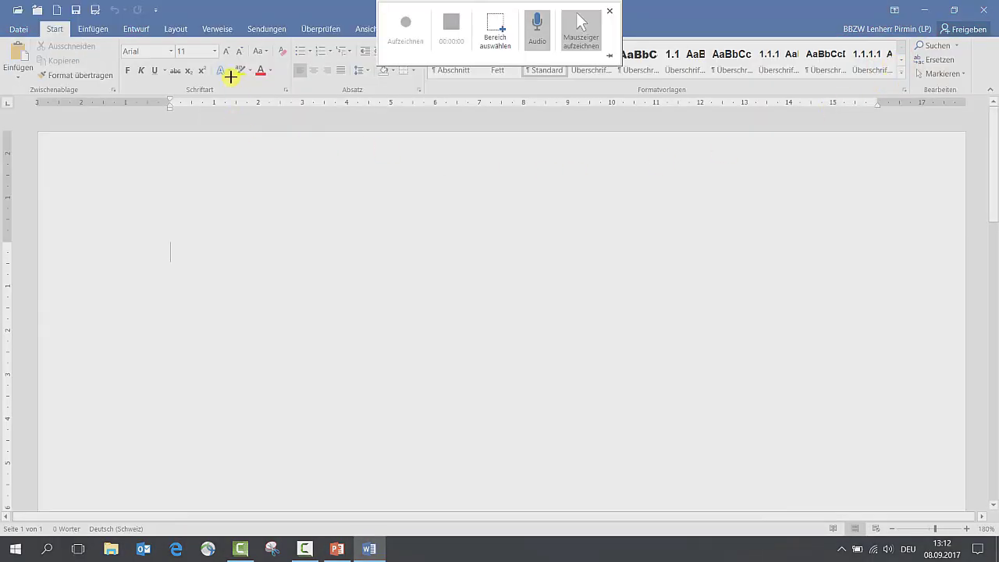
pyautogui.moveTo(228, 74)
pyautogui.mouseDown()
pyautogui.moveTo(694, 439)
pyautogui.moveTo(740, 446)
pyautogui.mouseUp()
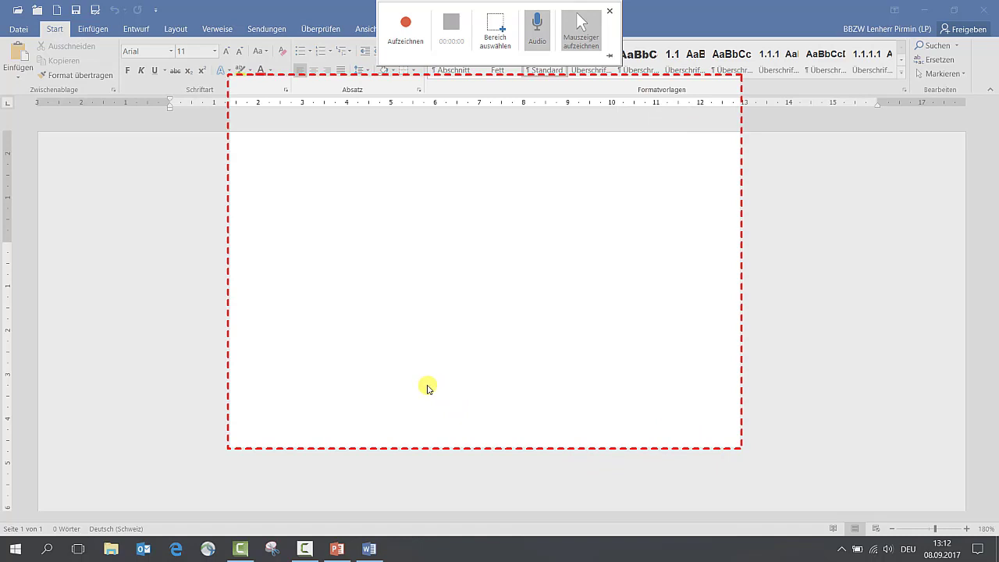
pyautogui.click(495, 35)
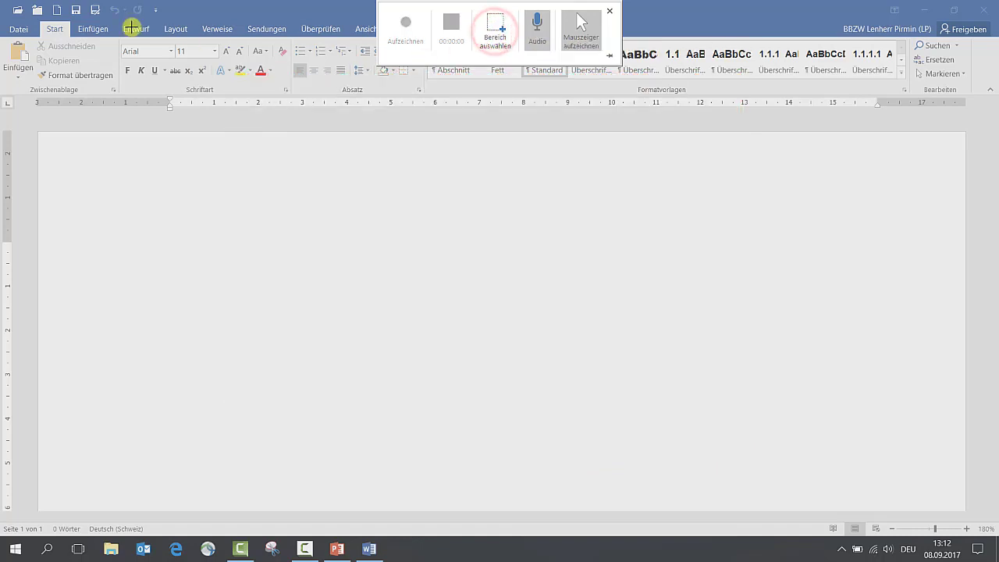
pyautogui.moveTo(3, 4); pyautogui.dragTo(505, 559)
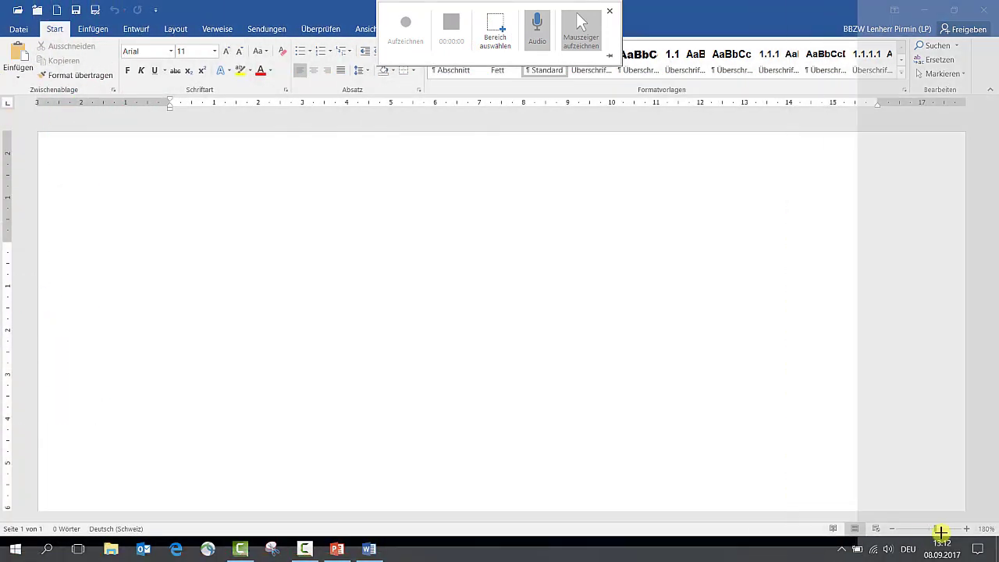
pyautogui.moveTo(506, 559); pyautogui.dragTo(993, 534)
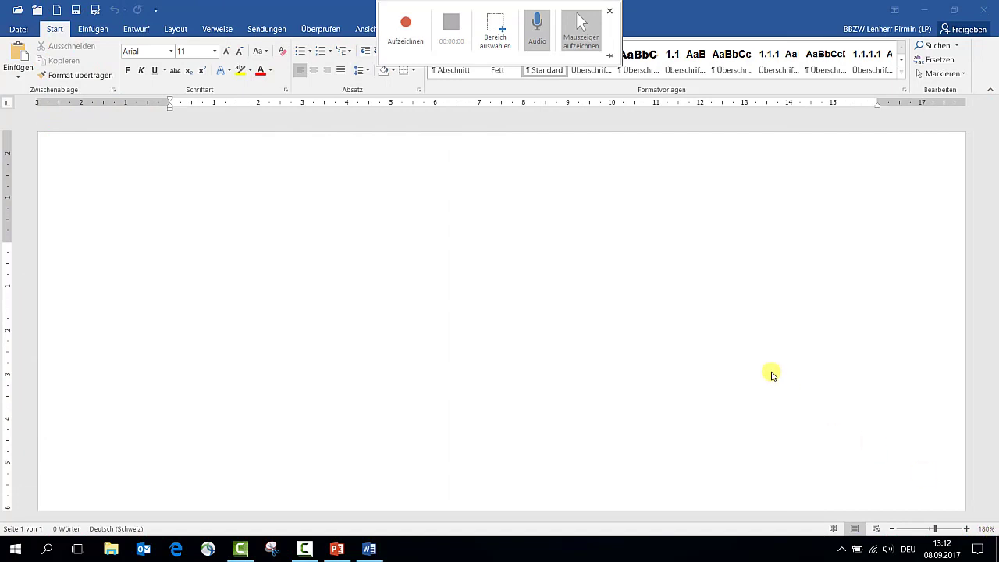
pyautogui.click(414, 39)
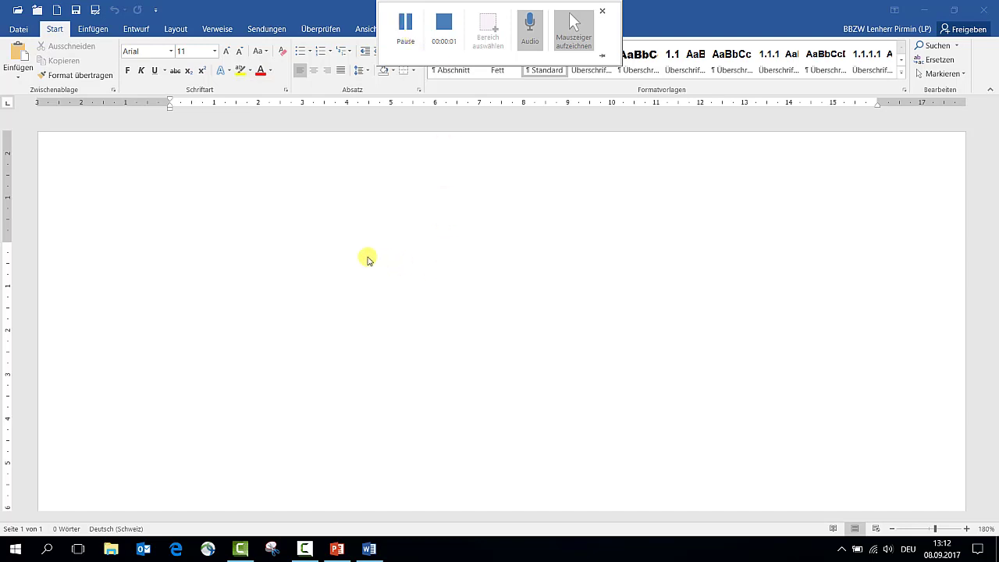
# Type (c) and (e) on the blank Word page so they become © and €
pyautogui.click(196, 320)
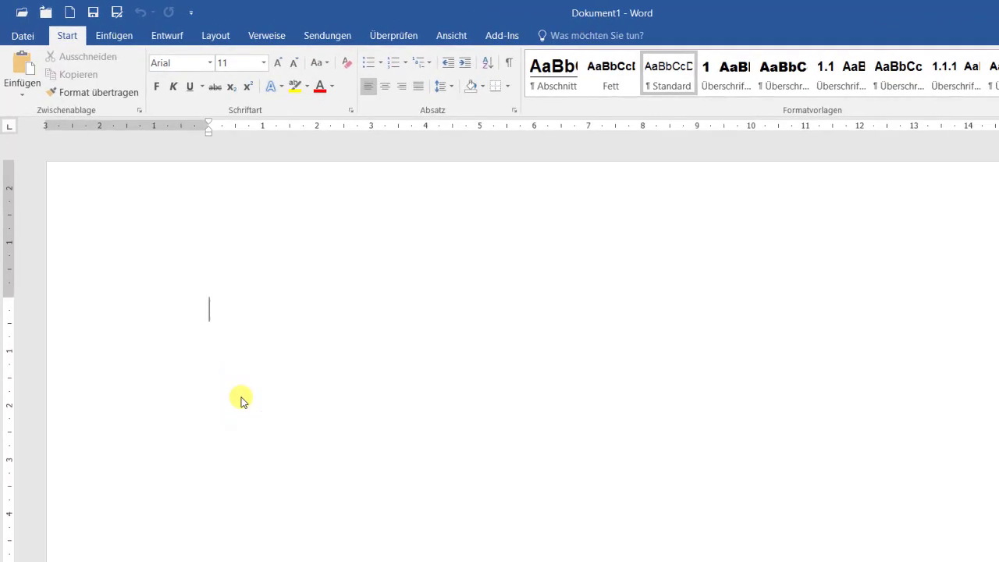
pyautogui.write('(')
pyautogui.write('c)')
pyautogui.write(' (')
pyautogui.write('e)')
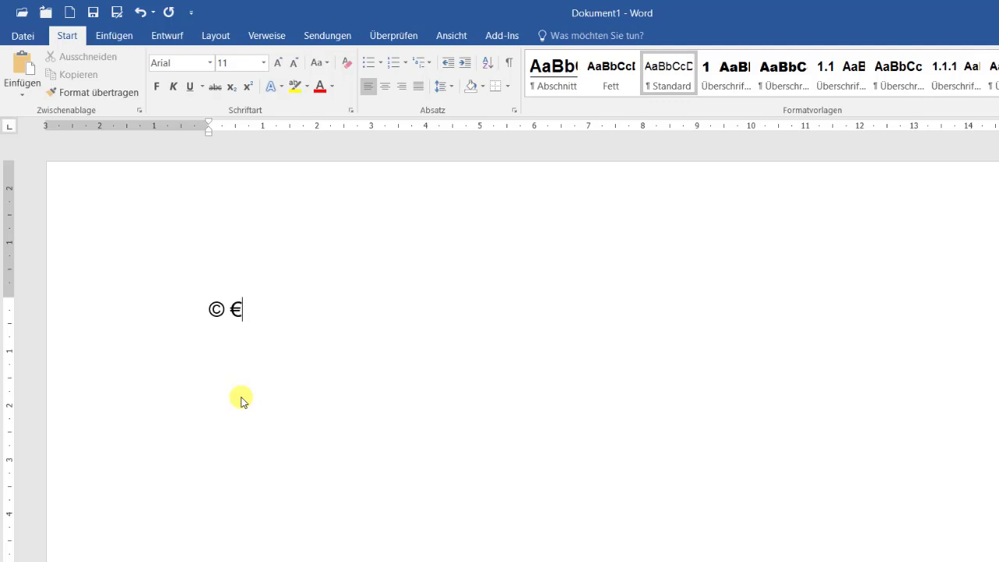
# Open the AutoKorrektur dialog via Datei > Optionen > Dokumentprüfung
pyautogui.click(23, 36)
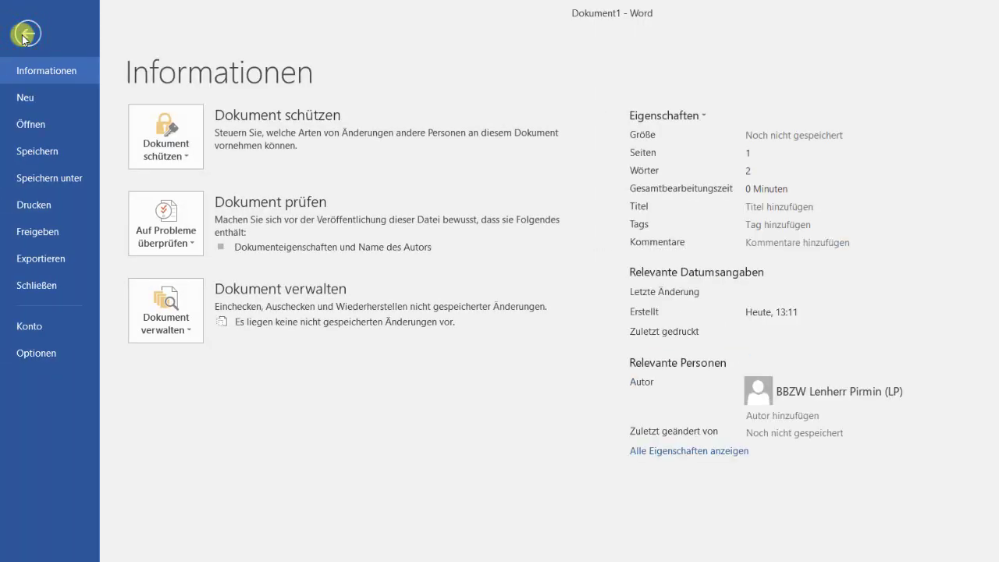
pyautogui.click(40, 354)
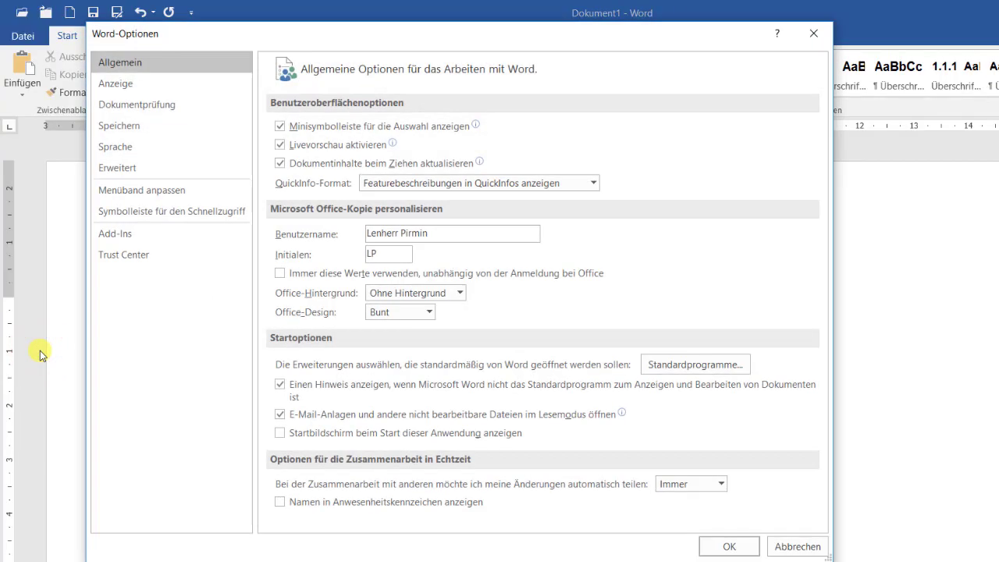
pyautogui.click(139, 106)
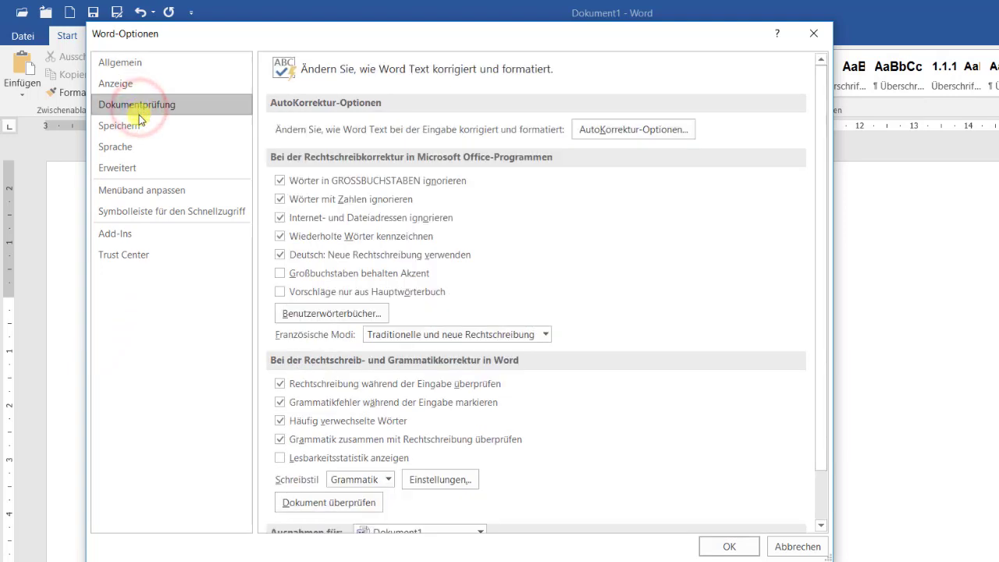
pyautogui.click(602, 133)
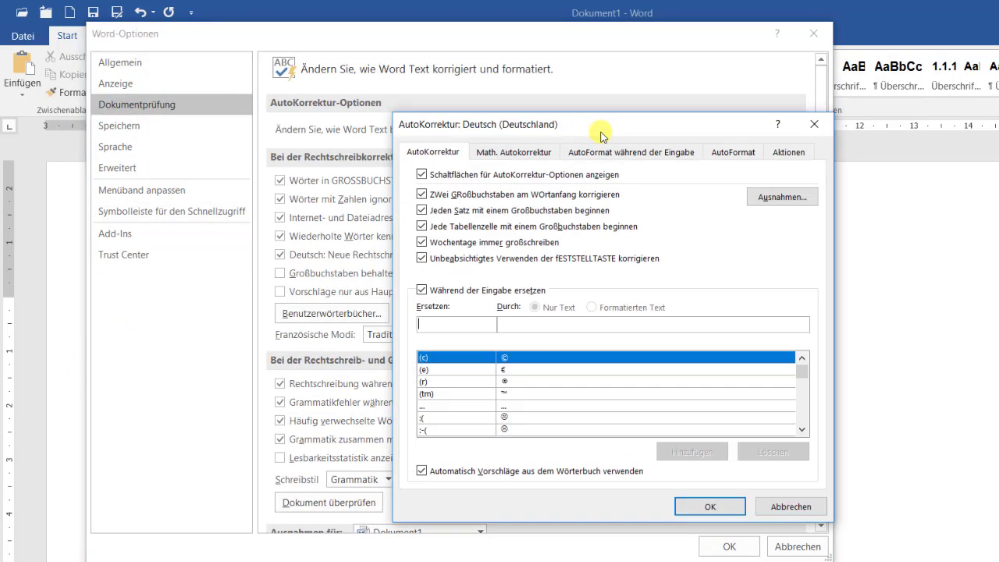
# Add an AutoKorrektur entry replacing P with 'so jetzt ab in die Pause', then close both dialogs
pyautogui.click(451, 358)
pyautogui.click(454, 358)
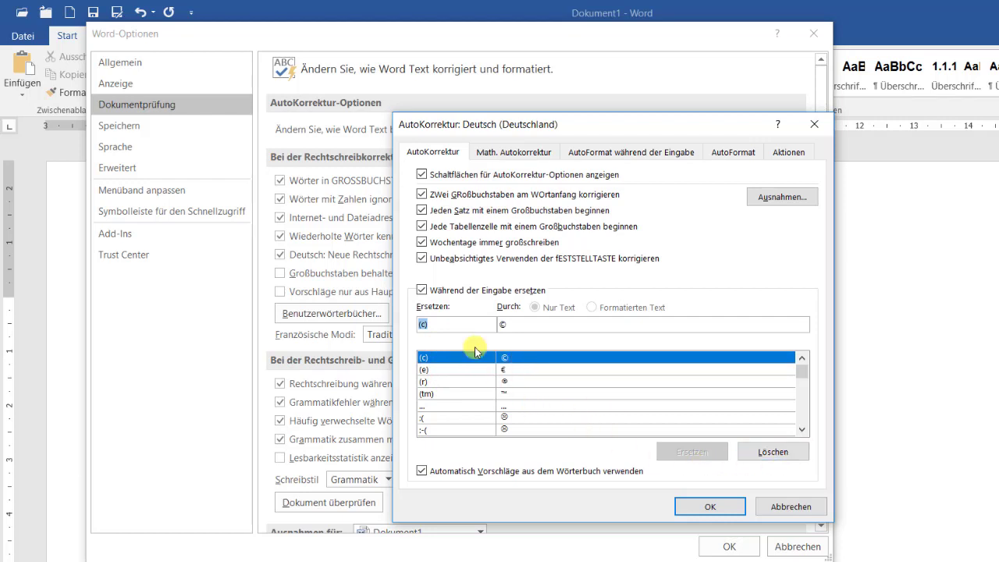
pyautogui.click(466, 325)
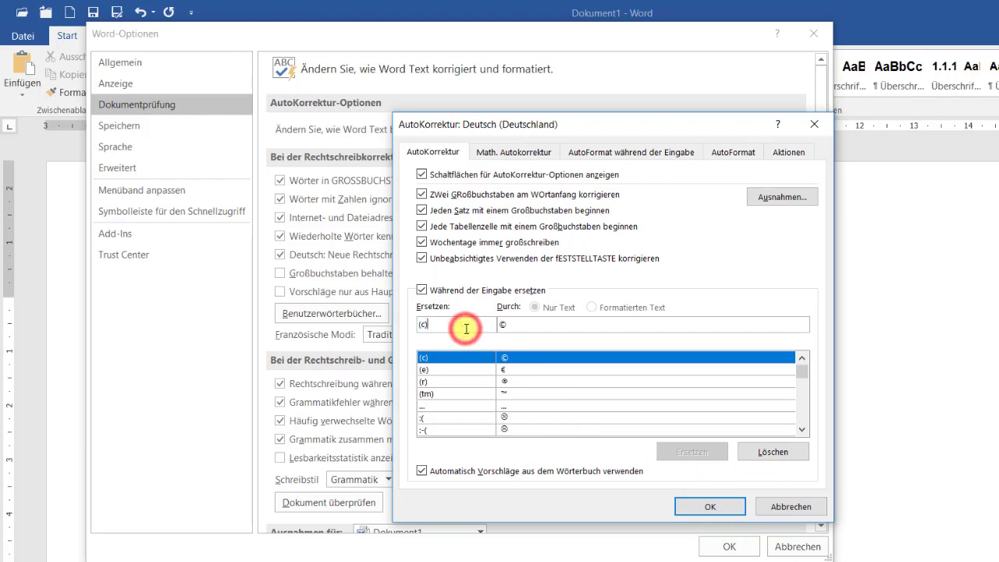
pyautogui.press('BackSpace')
pyautogui.press('BackSpace')
pyautogui.press('BackSpace')
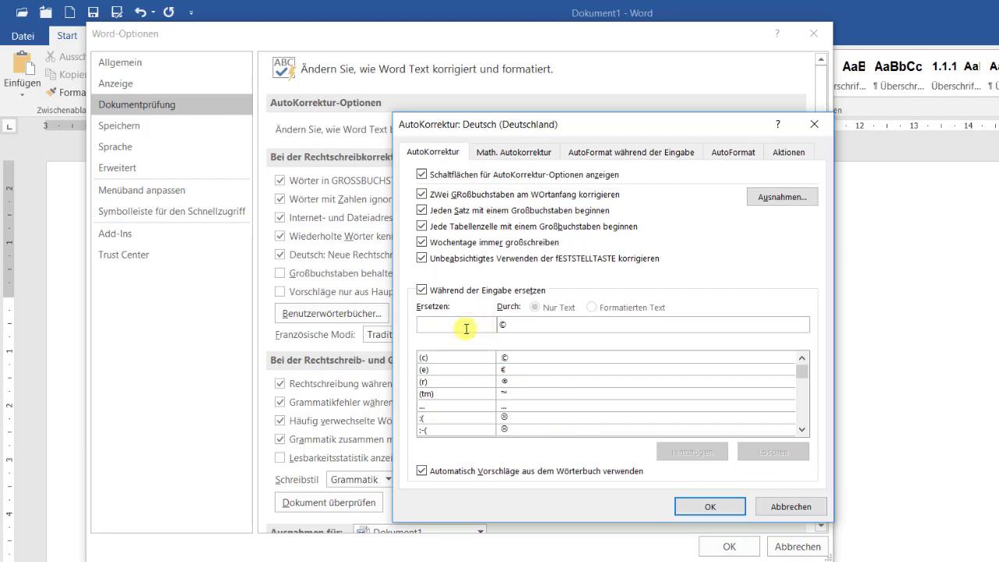
pyautogui.write('P')
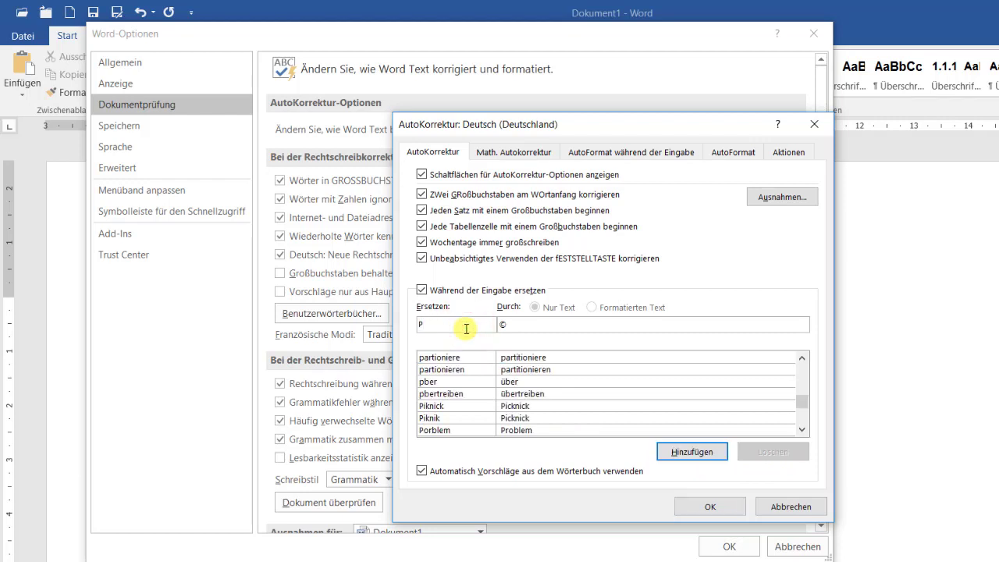
pyautogui.click(521, 327)
pyautogui.press('BackSpace')
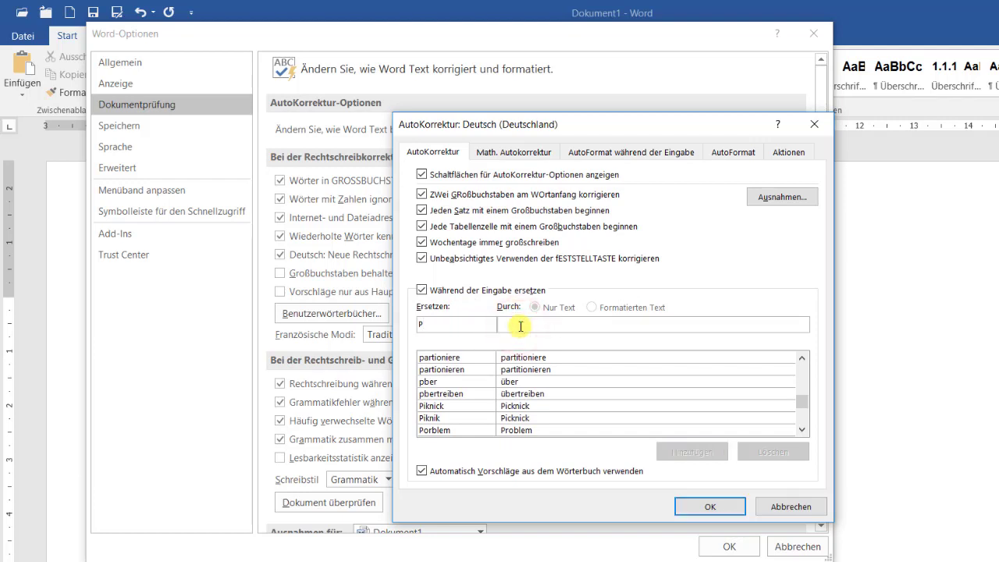
pyautogui.write('so jetzt')
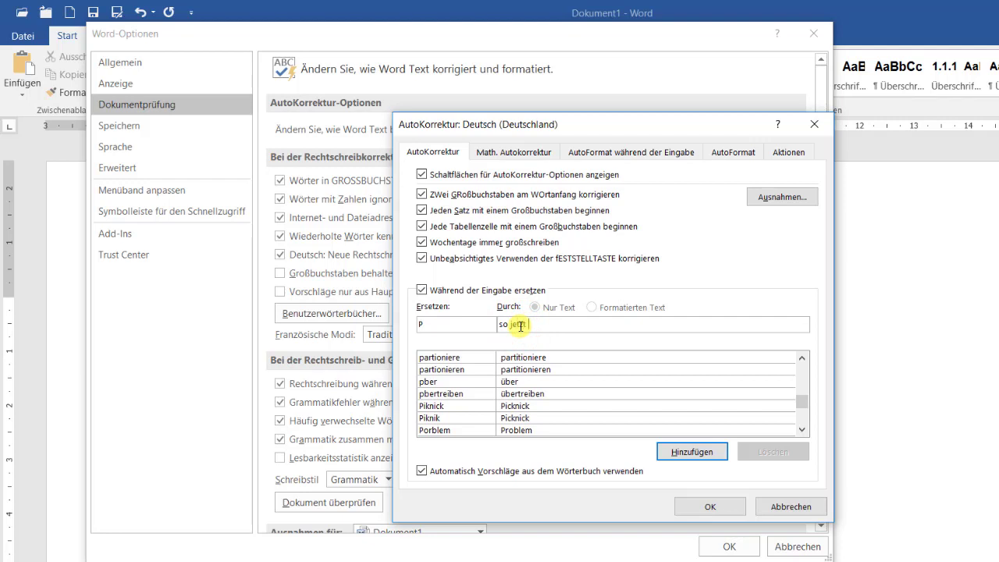
pyautogui.write(' ab in die')
pyautogui.write(' Pause')
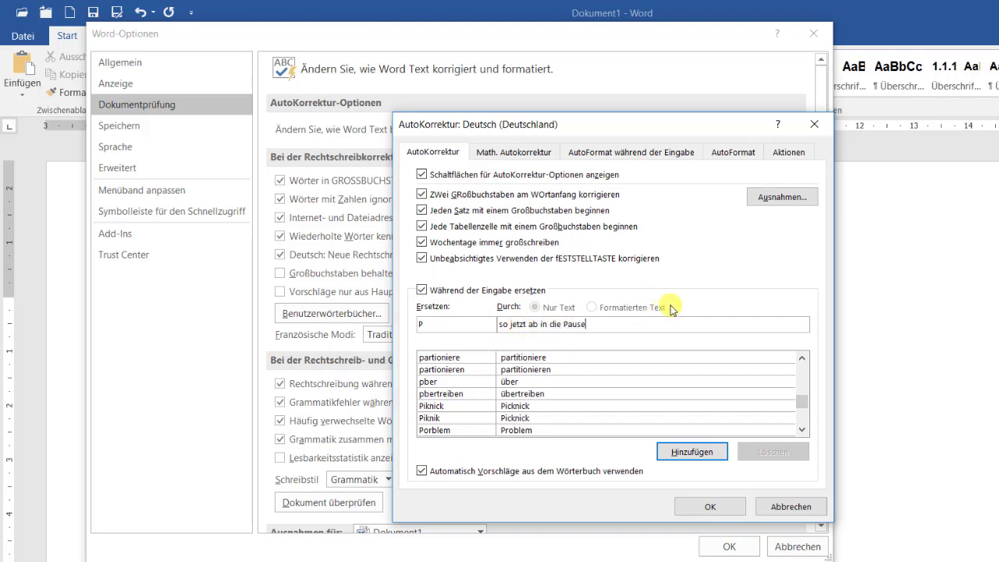
pyautogui.click(692, 451)
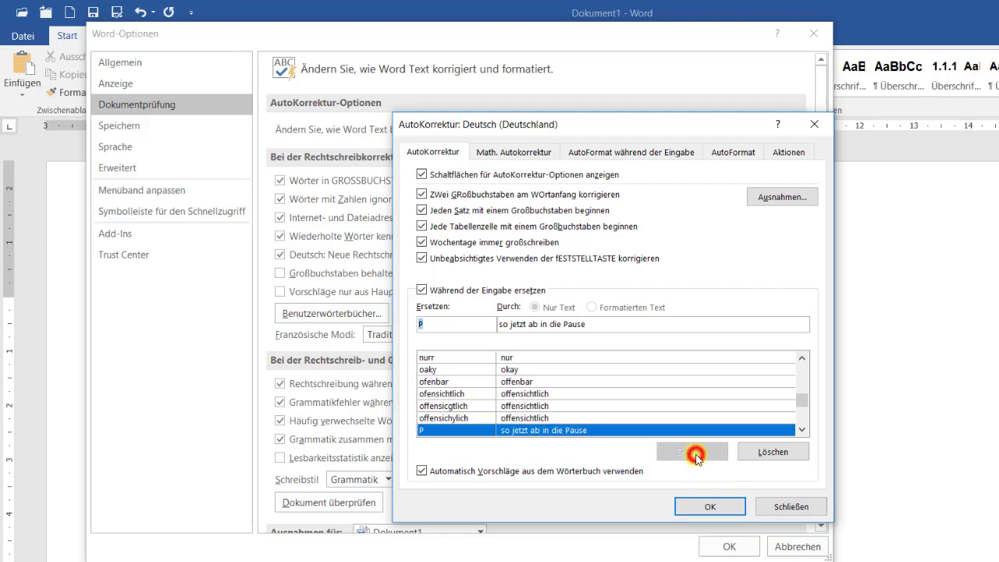
pyautogui.click(724, 508)
pyautogui.click(728, 547)
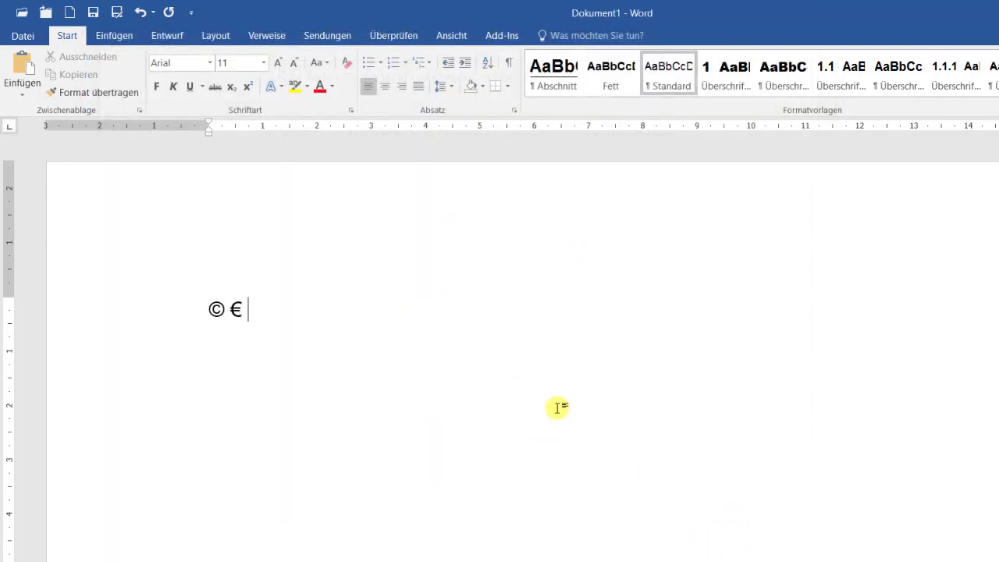
# Type P after the © € symbols so it expands to 'so jetzt ab in die Pause'
pyautogui.write('Pause')
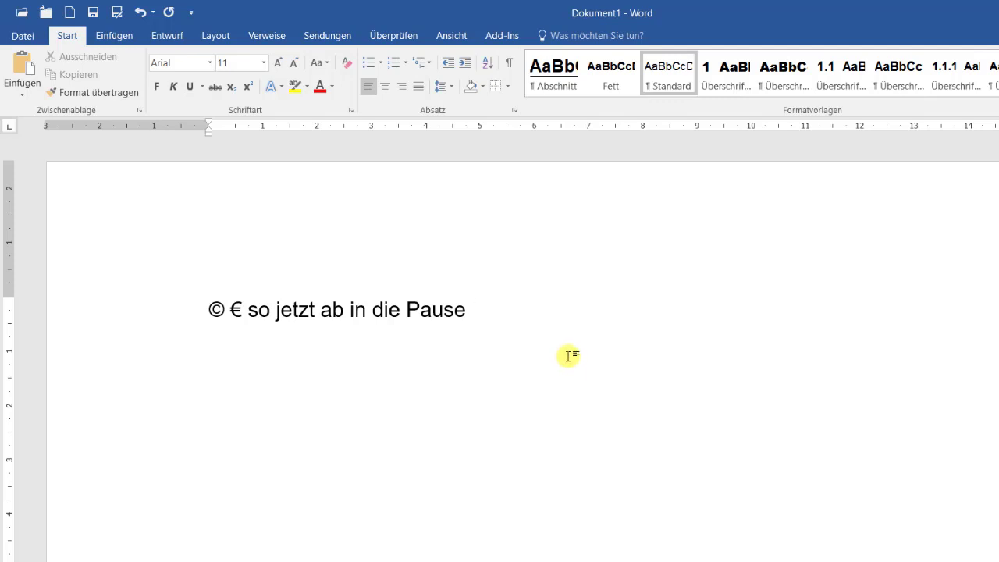
pyautogui.moveTo(568, 4)
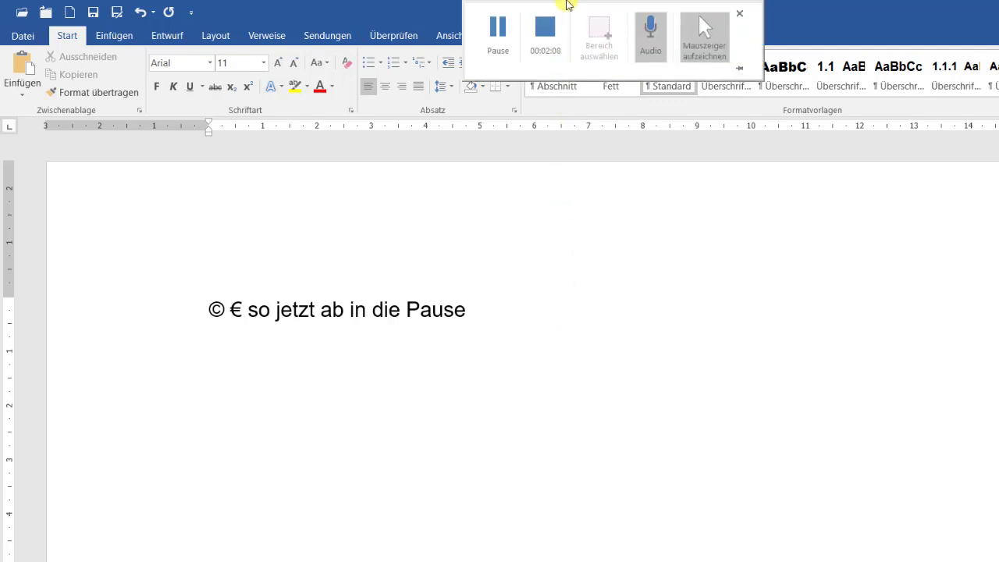
# Stop the screen recording and switch to PowerPoint to see the video on slide 1
pyautogui.click(548, 31)
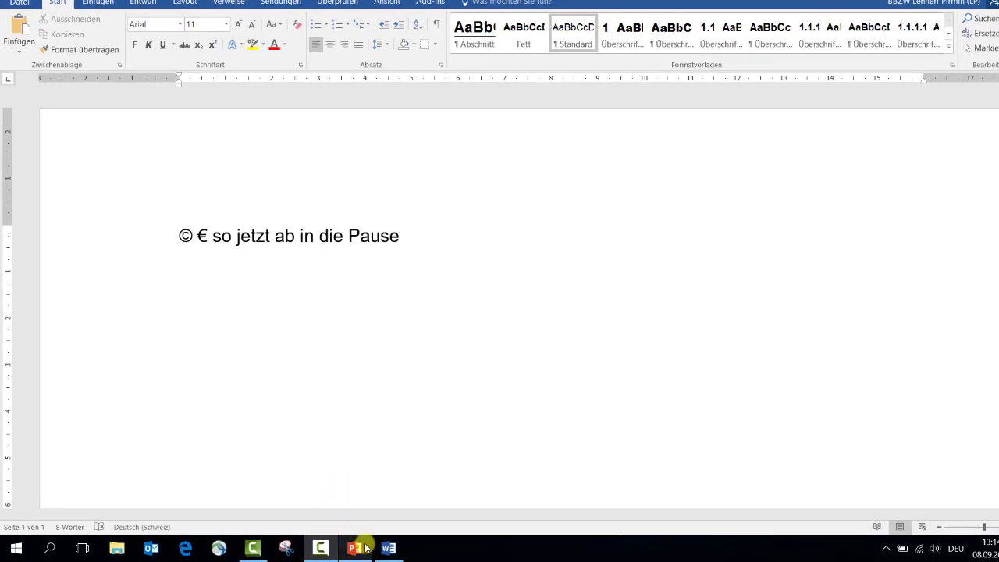
pyautogui.click(358, 552)
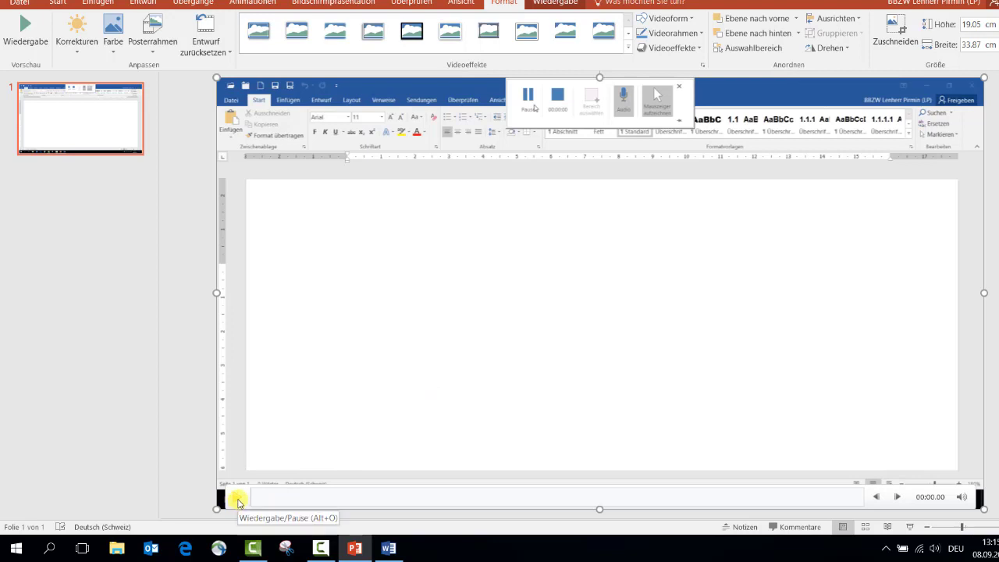
# Play and pause the recorded video, then view the file info for PPT Tutorial
pyautogui.click(238, 502)
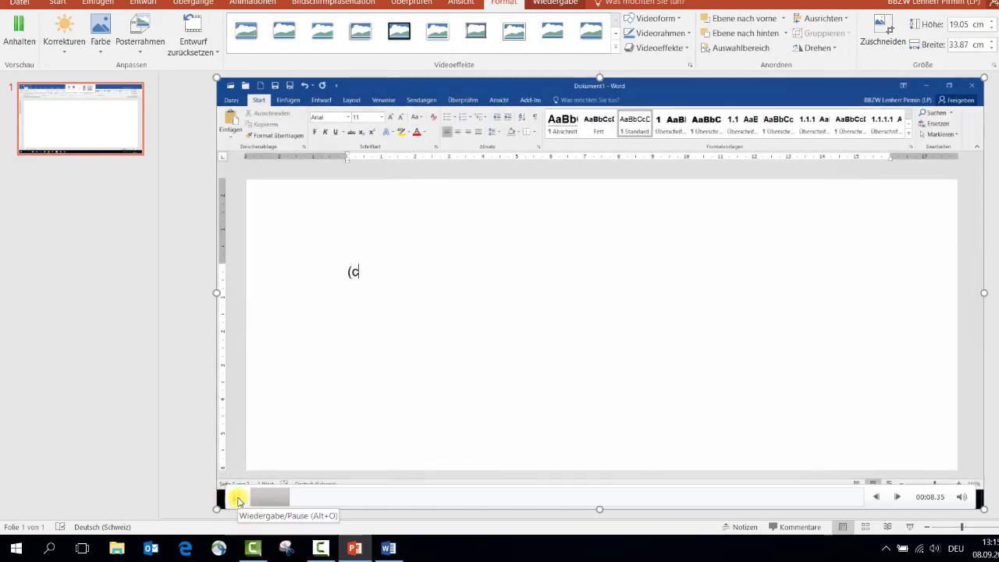
pyautogui.click(238, 500)
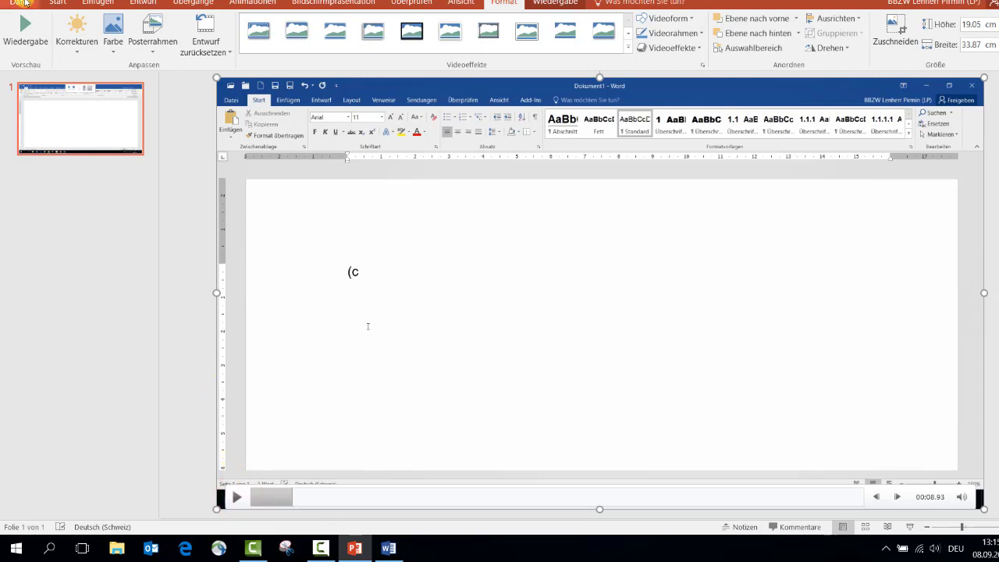
pyautogui.click(22, 4)
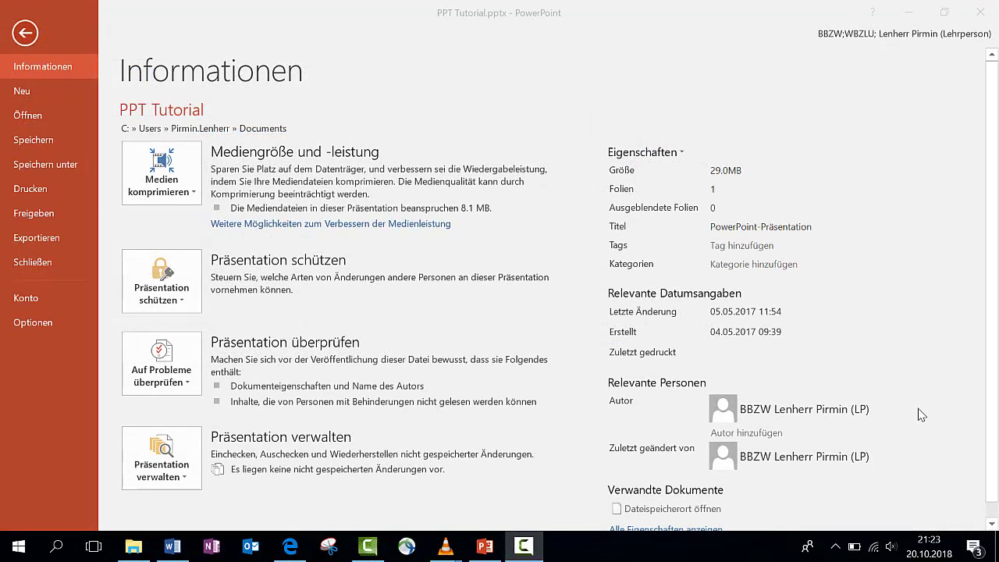
# Return to slide 1, play and pause the video, and nudge it slightly down
pyautogui.click(25, 34)
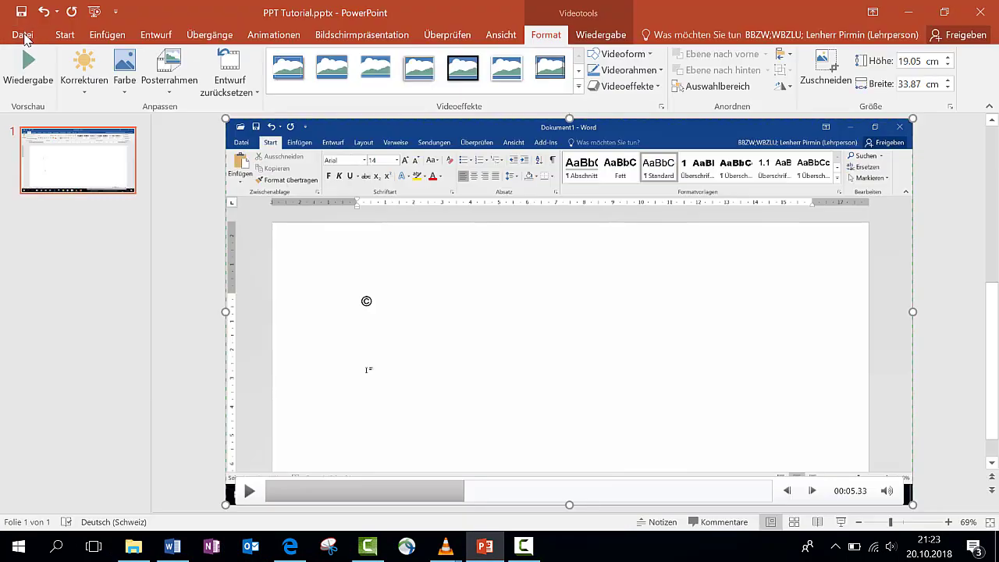
pyautogui.click(405, 347)
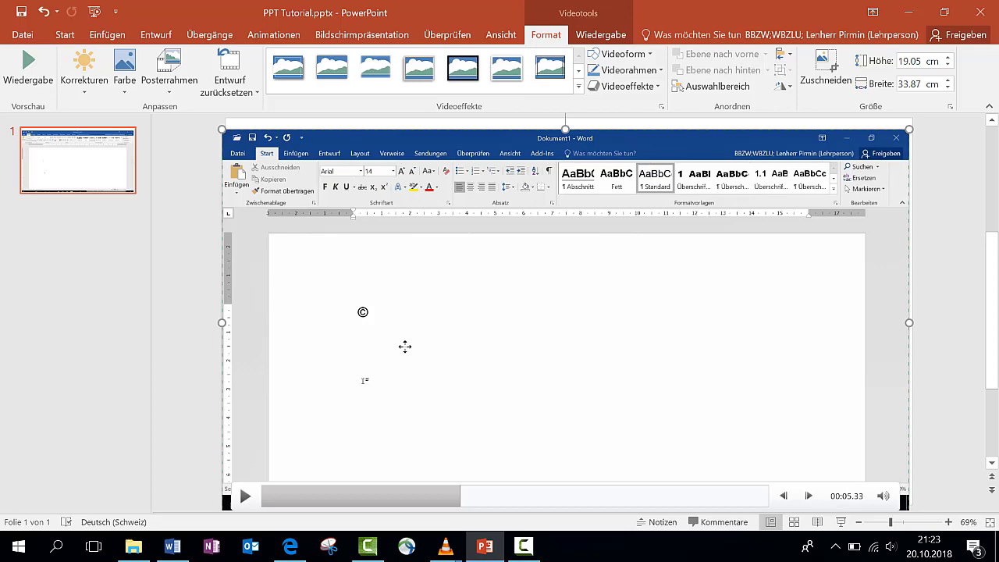
pyautogui.click(456, 345)
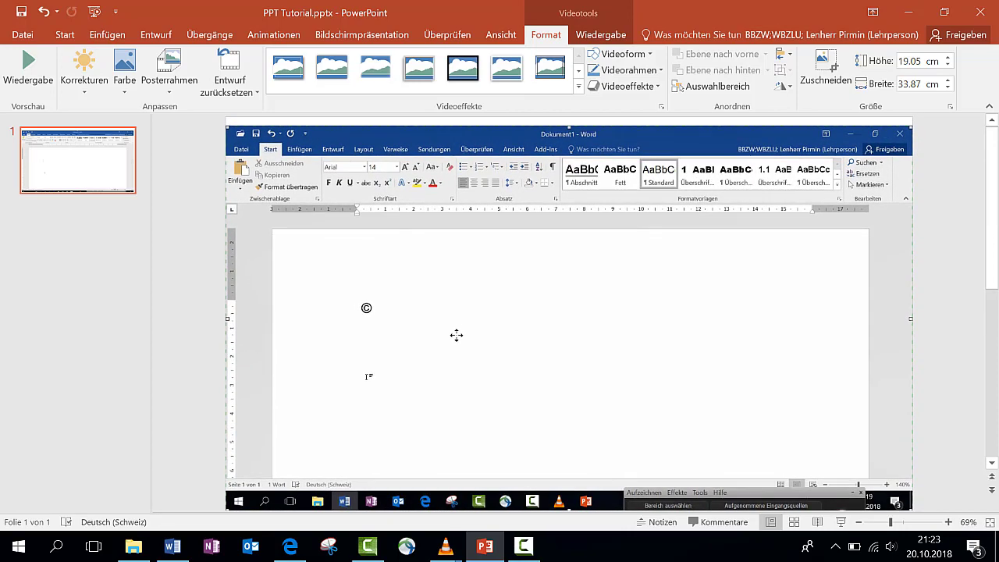
pyautogui.click(455, 337)
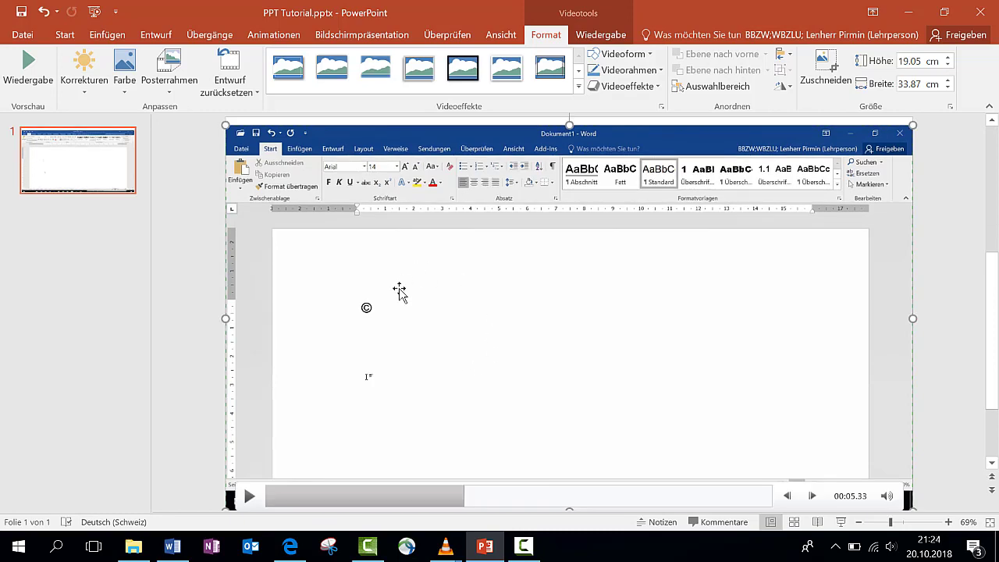
pyautogui.moveTo(426, 306); pyautogui.dragTo(441, 306)
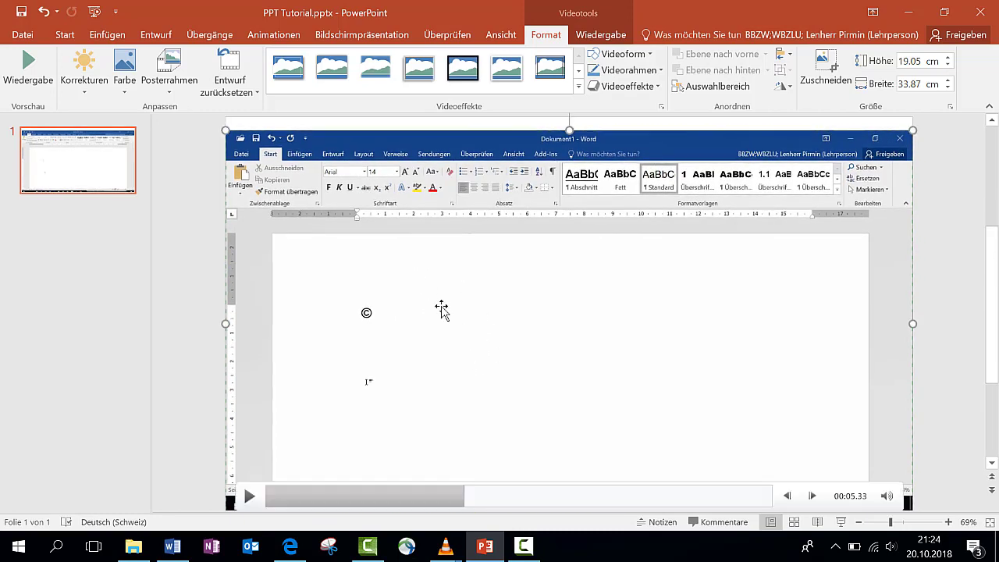
# Save the embedded video to Dokumente as '181020 Word Automatismen' MP4
pyautogui.rightClick(441, 306)
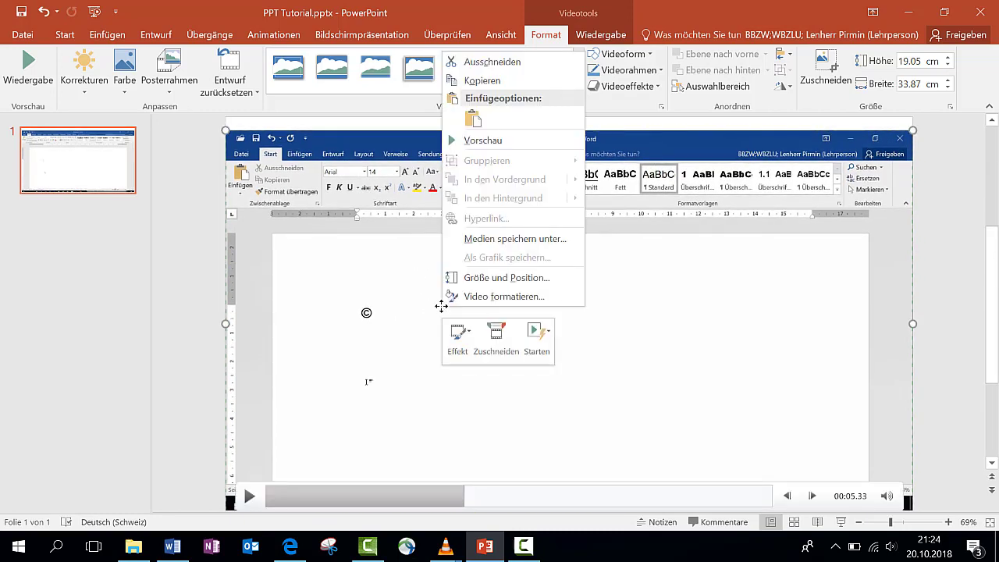
pyautogui.click(484, 239)
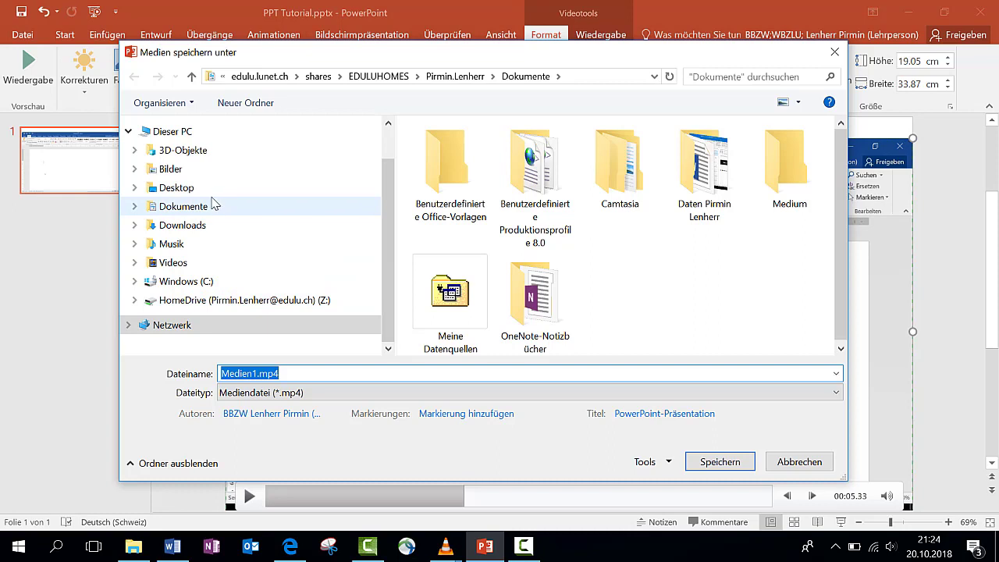
pyautogui.click(207, 211)
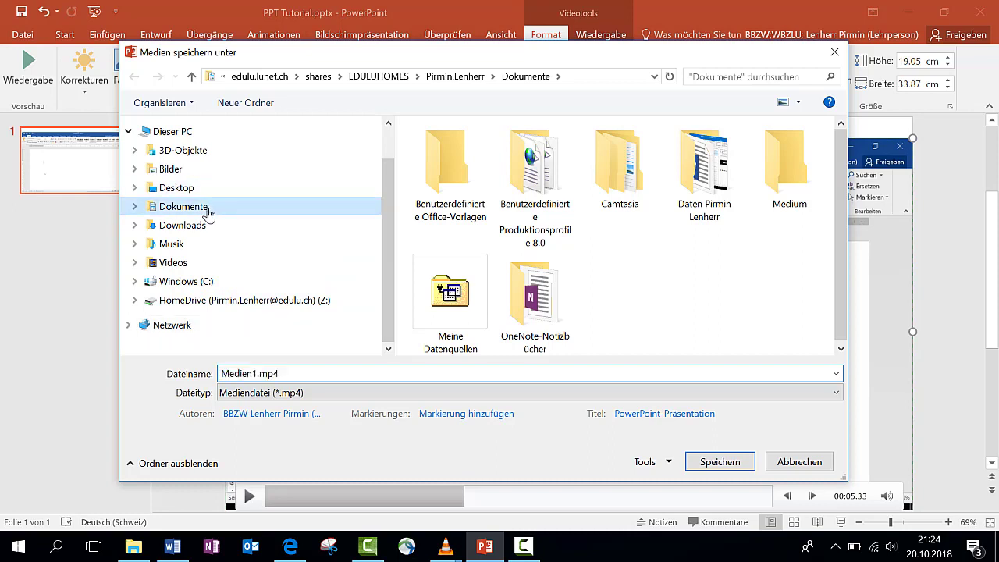
pyautogui.click(287, 372)
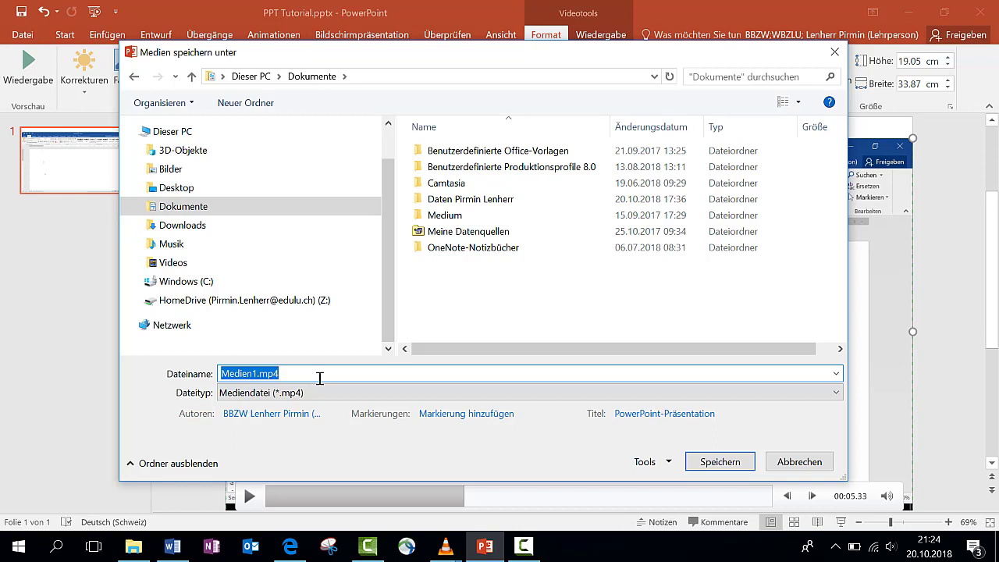
pyautogui.write('18')
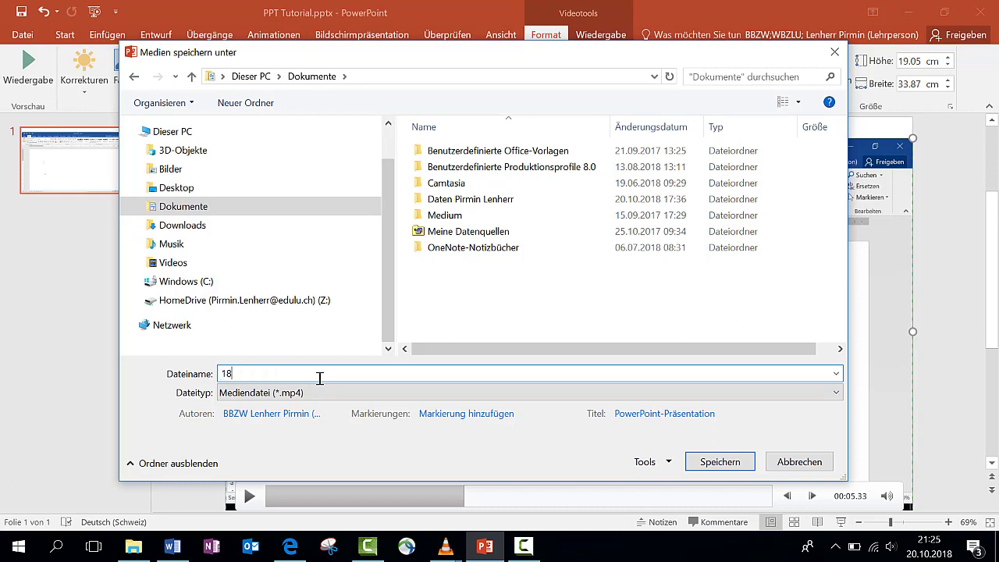
pyautogui.write('10')
pyautogui.write('20 ')
pyautogui.write('Wor')
pyautogui.write('d ')
pyautogui.write('Automat')
pyautogui.write('ionen')
pyautogui.click(719, 464)
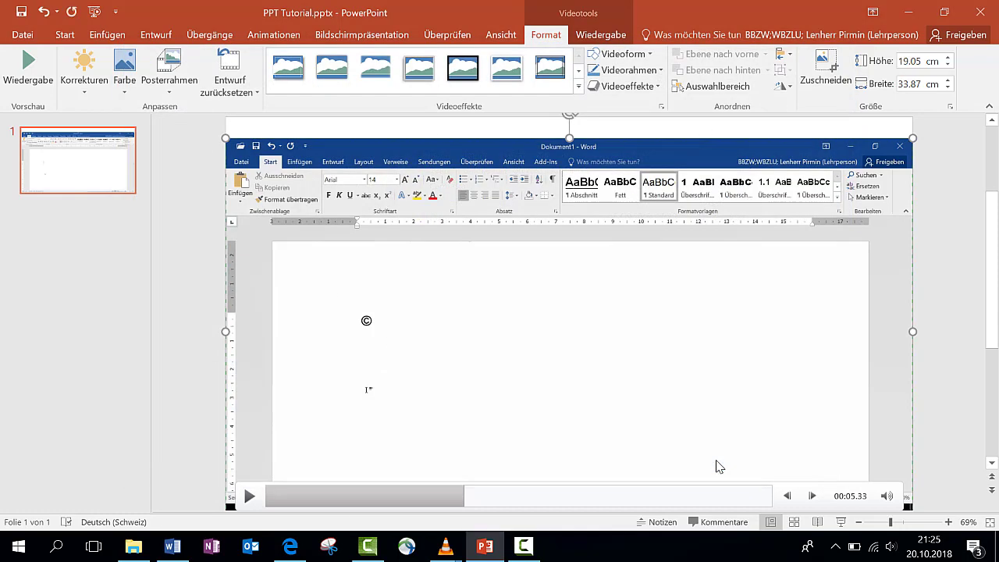
# Close the presentation without saving changes
pyautogui.click(22, 34)
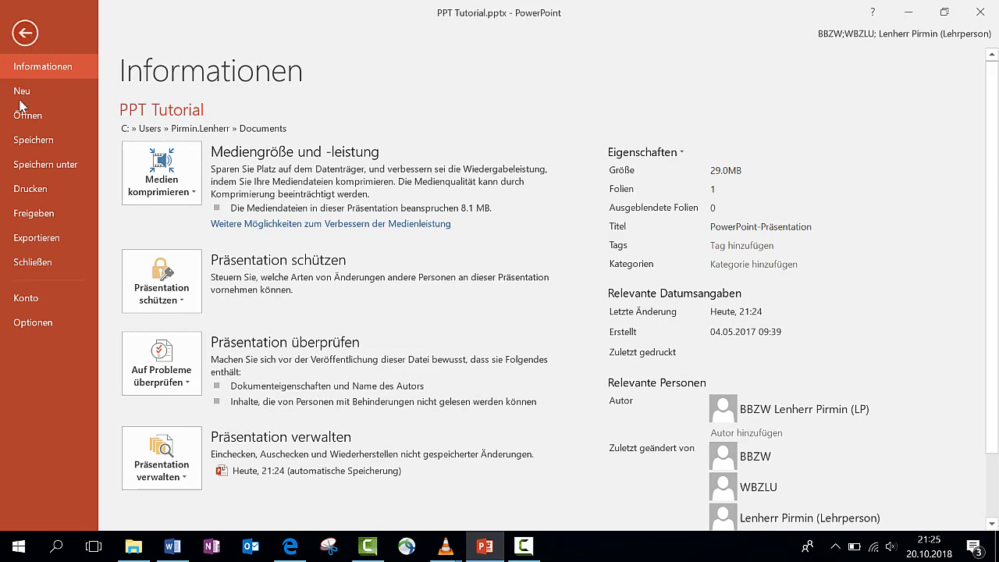
pyautogui.click(39, 263)
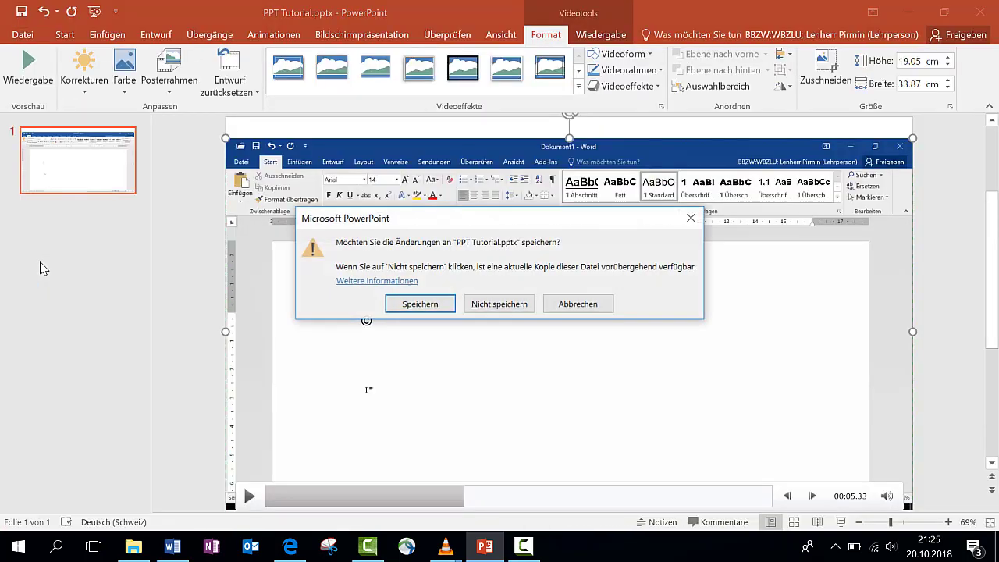
pyautogui.click(497, 306)
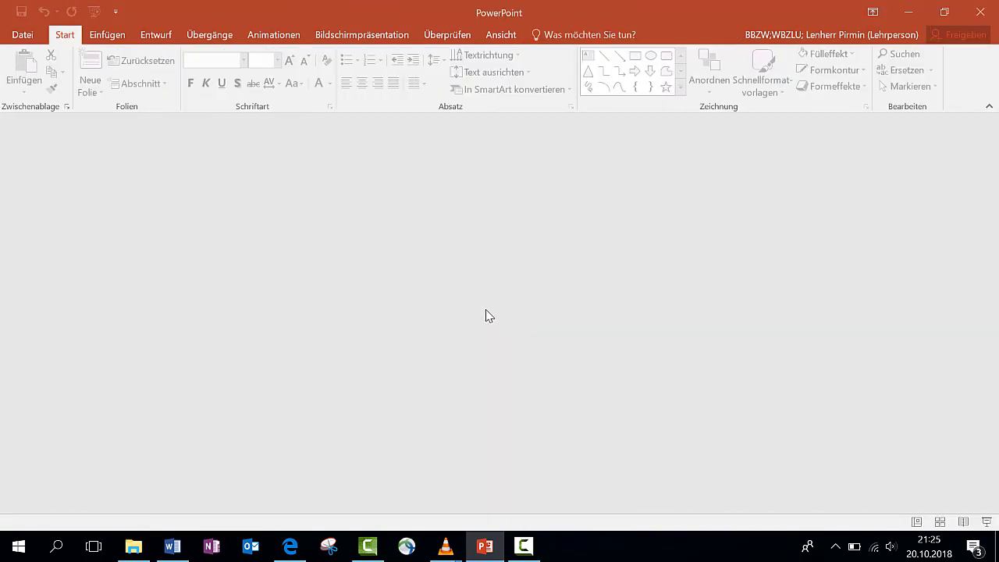
# Locate and select the saved 181020 Word Automatismen.mp4 recording in the Dokumente folder
pyautogui.click(134, 548)
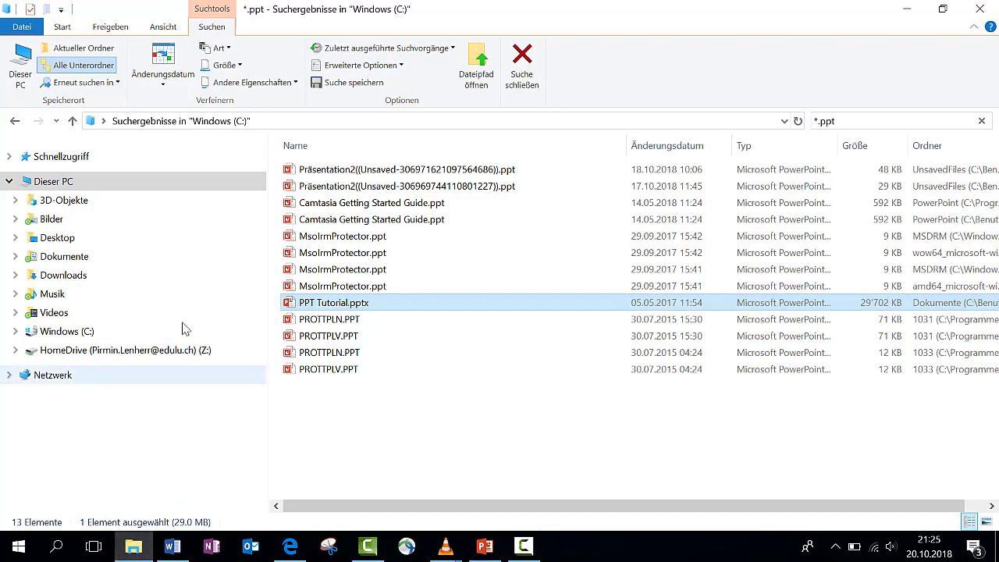
pyautogui.click(77, 257)
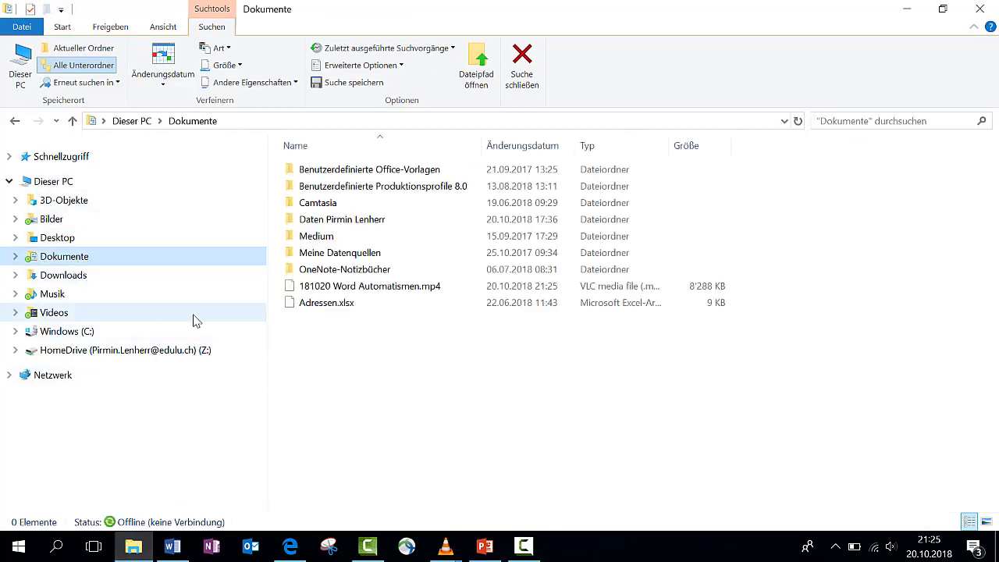
pyautogui.click(330, 290)
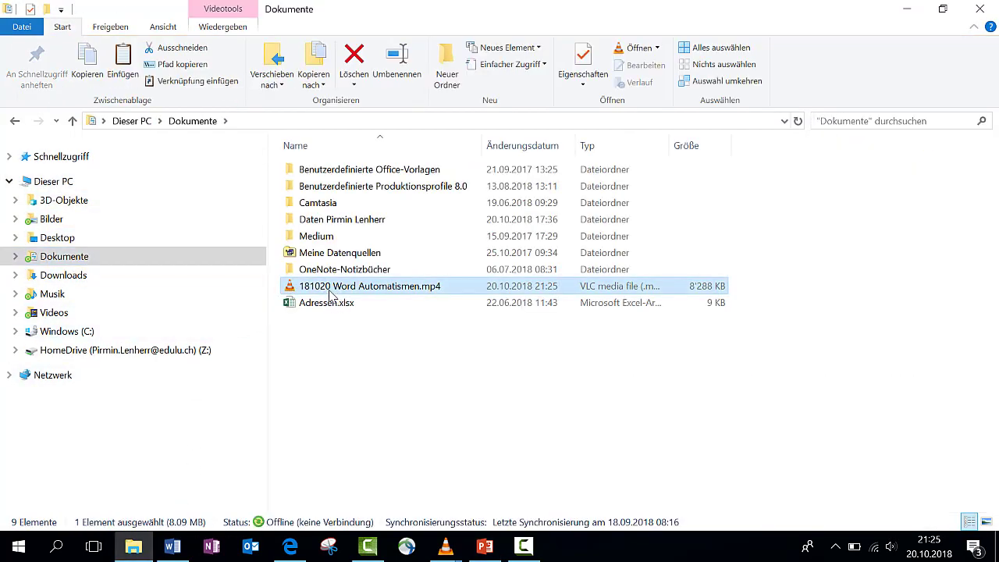